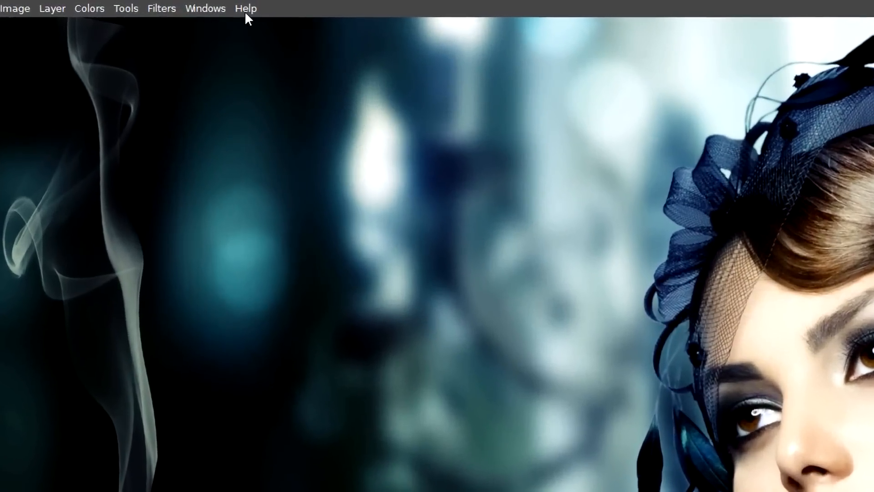
- Find the Mono Mixer through the command search, run it on the photo and reset its channel multipliers to the defaults
click(248, 13)
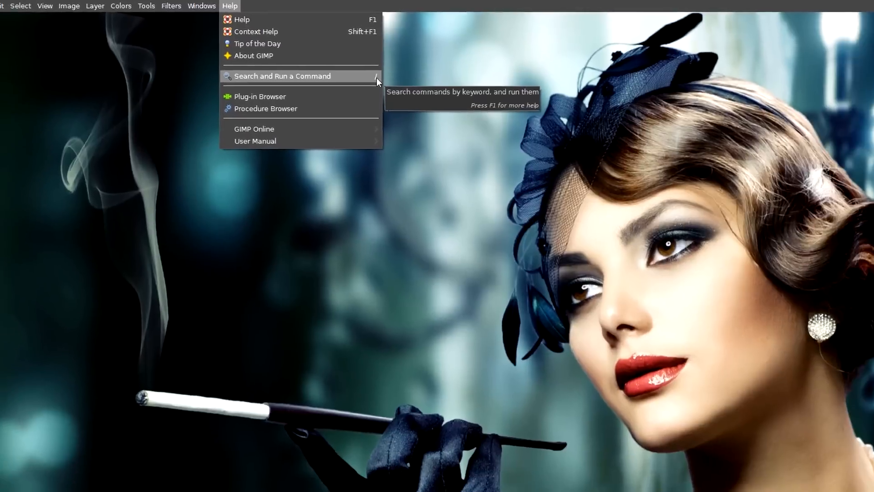
click(457, 110)
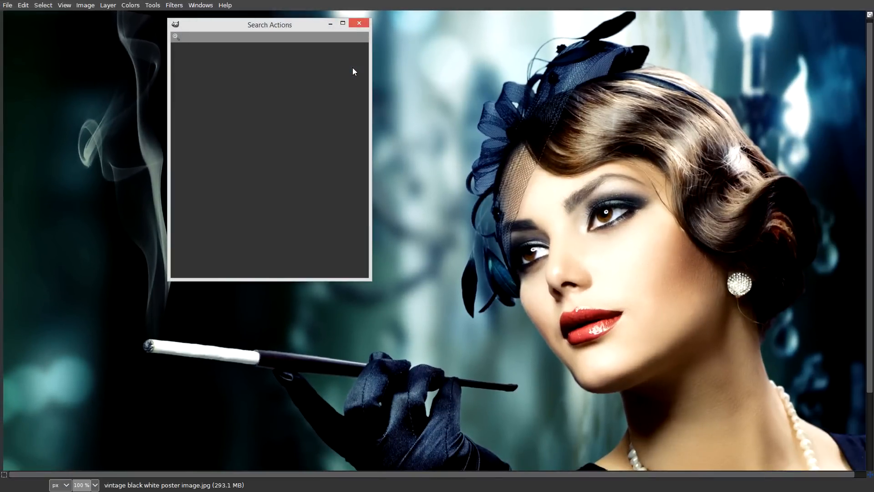
text(MONO)
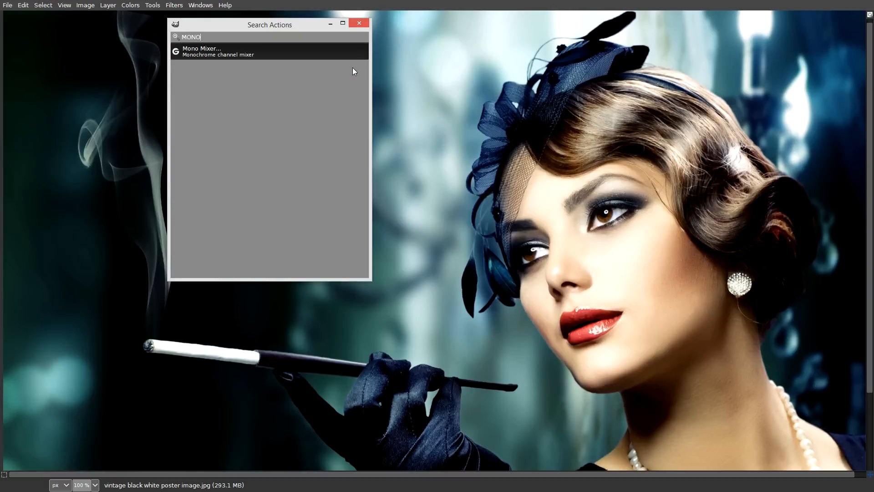
key(Return)
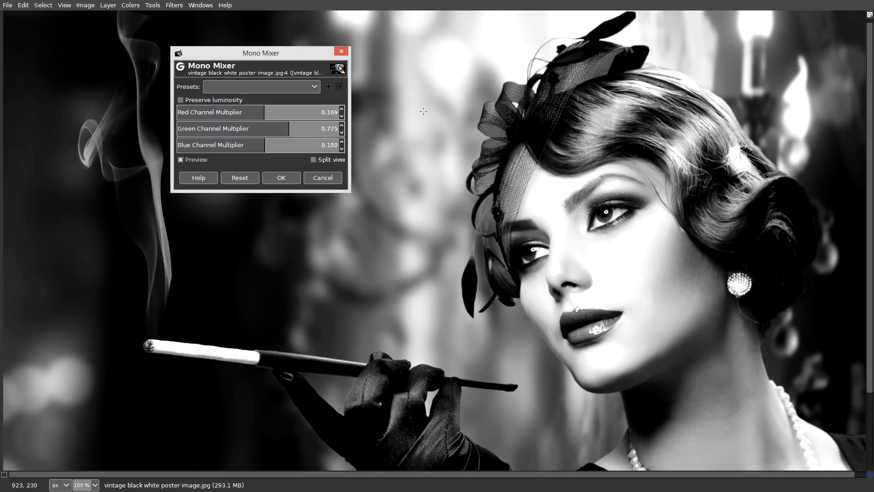
click(240, 178)
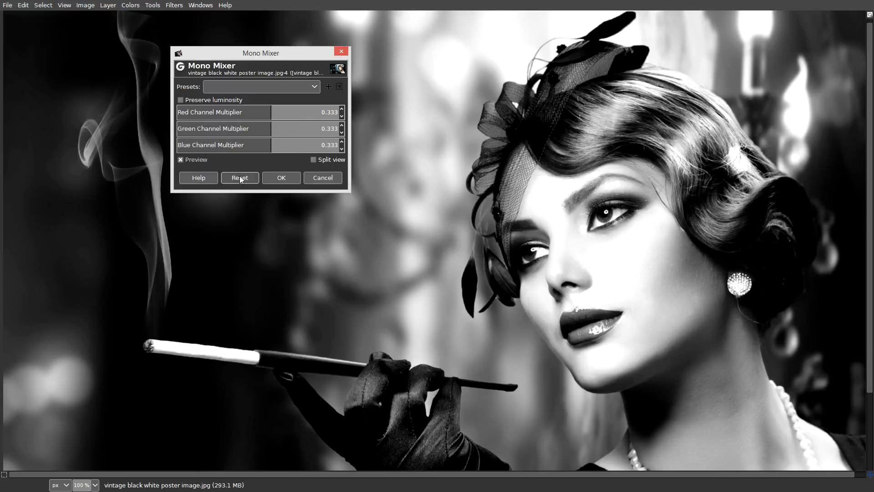
- In the Mono Mixer, set the red channel multiplier to 0.112 and the blue channel multiplier to 0.169
click(267, 111)
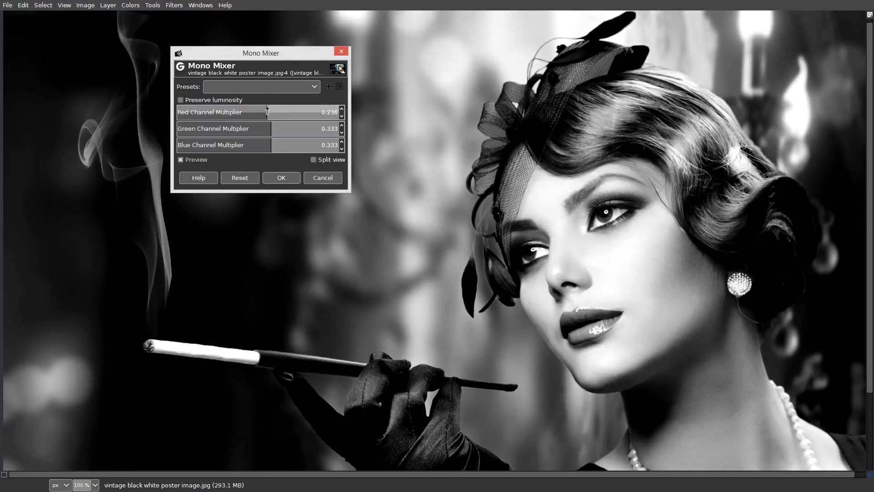
drag(267, 112, 262, 112)
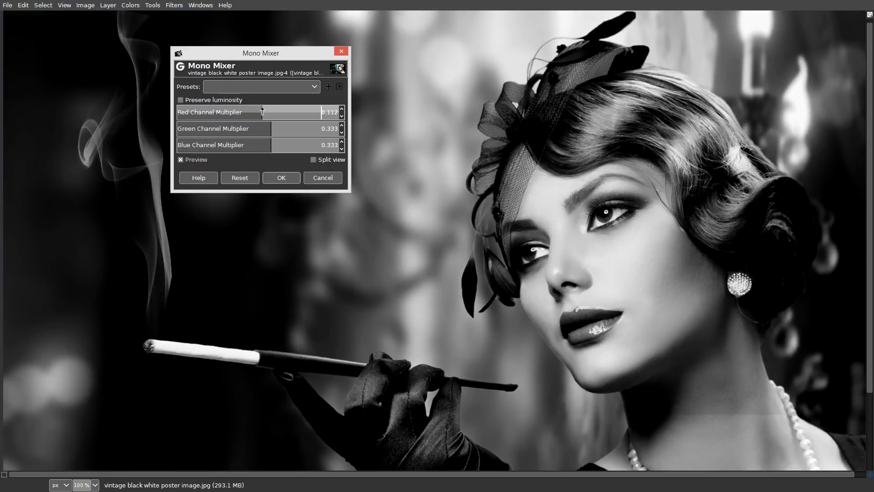
click(265, 145)
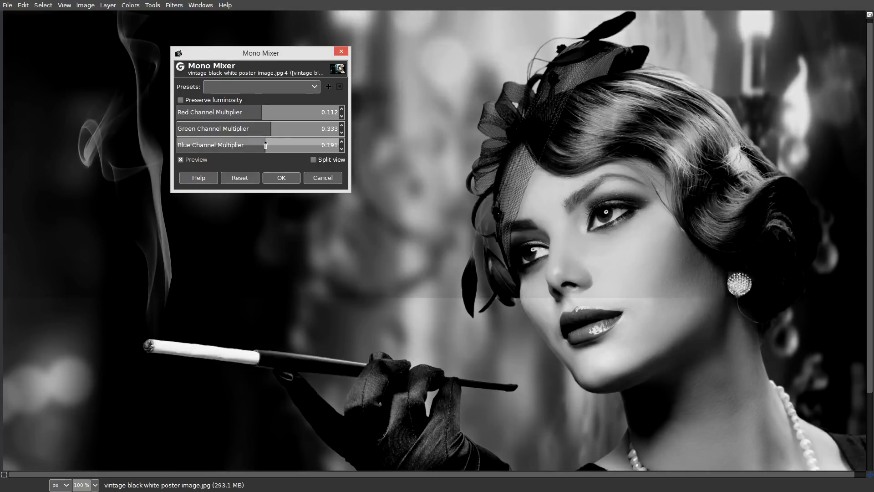
drag(266, 144, 264, 146)
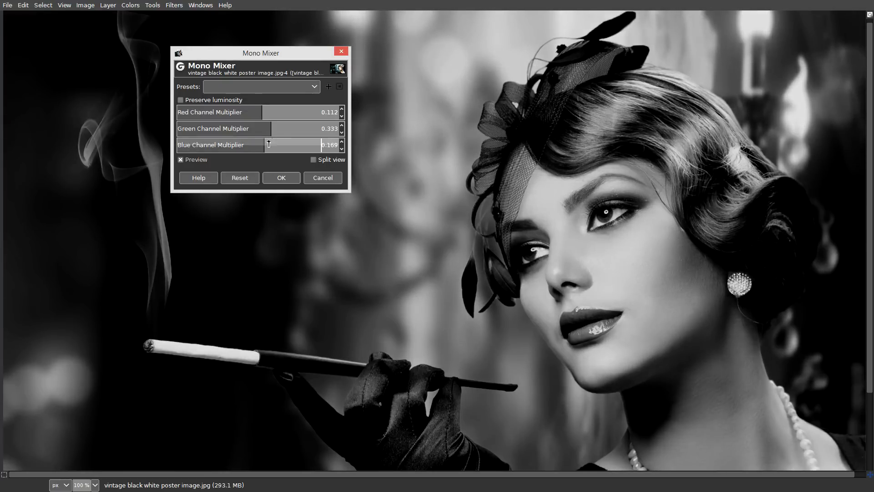
- Set the green channel multiplier to 0.820 and apply the Mono Mixer to the photo
click(281, 130)
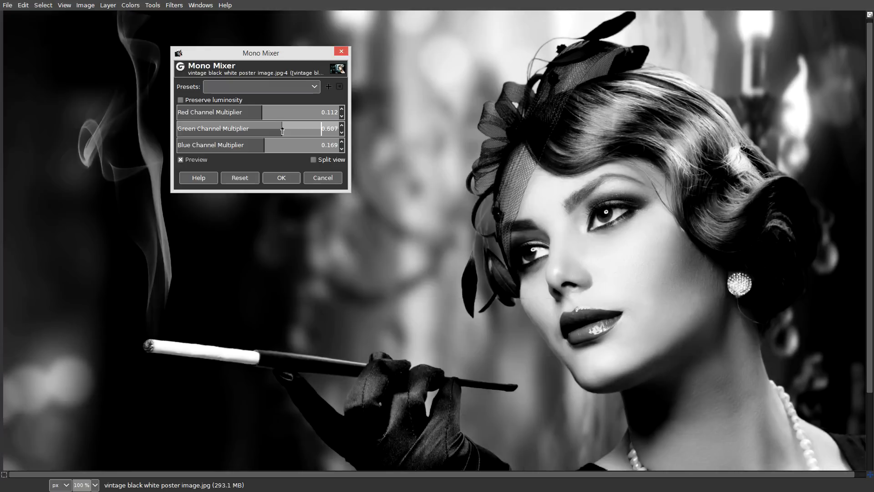
drag(281, 131, 290, 132)
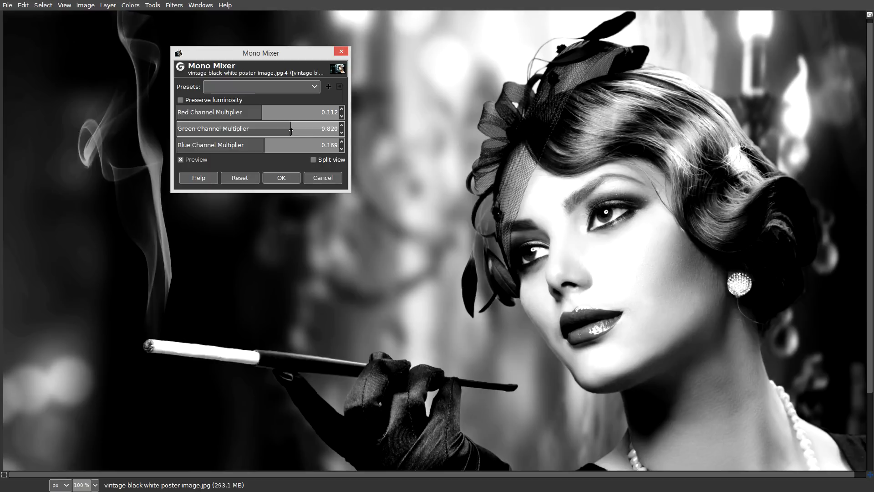
drag(291, 132, 291, 132)
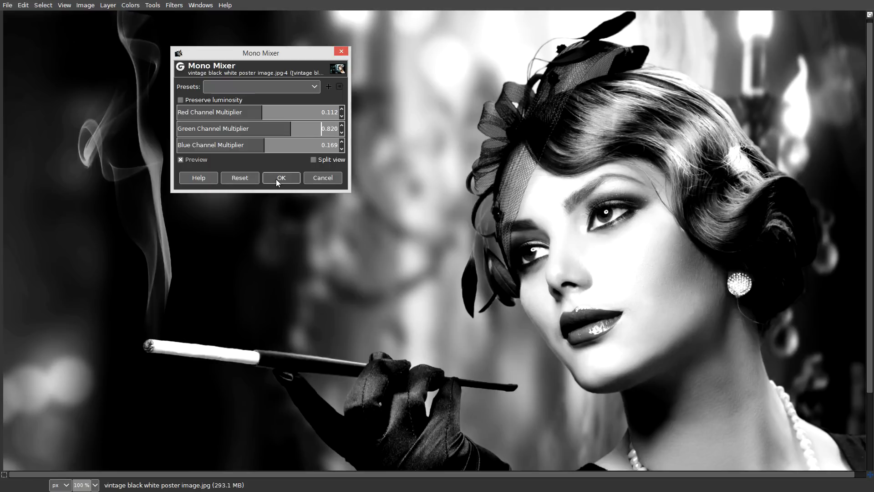
click(276, 178)
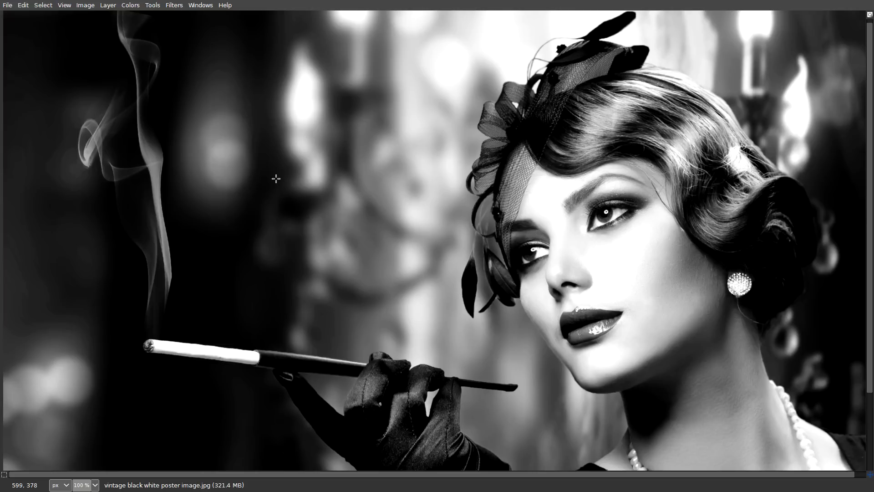
- Create a new white-filled 1920 x 1229 px layer in Linear burn mode at 100 opacity
click(112, 6)
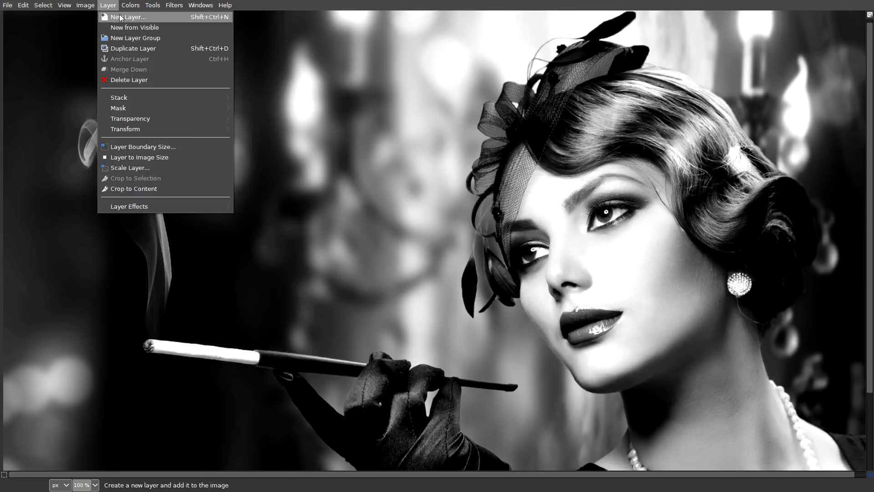
click(121, 19)
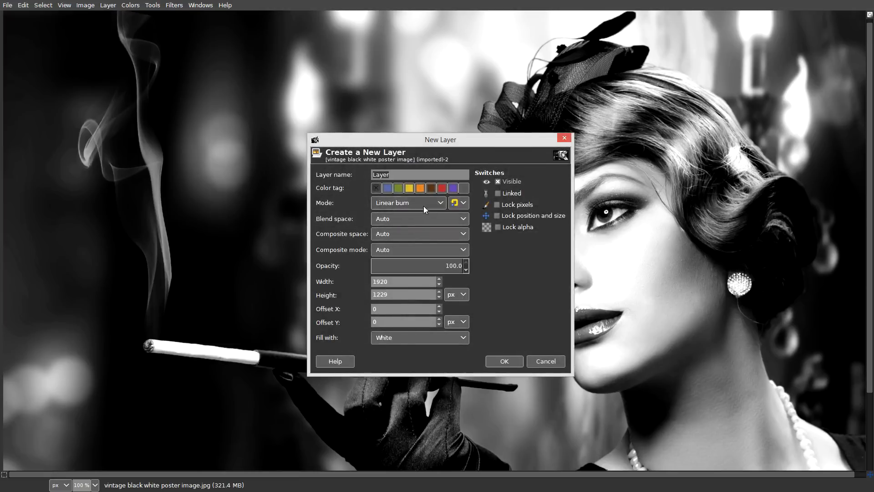
click(422, 204)
click(422, 203)
click(502, 361)
- Search for the Vignette filter, run it on the new white layer and reset its settings to the defaults
key(slash)
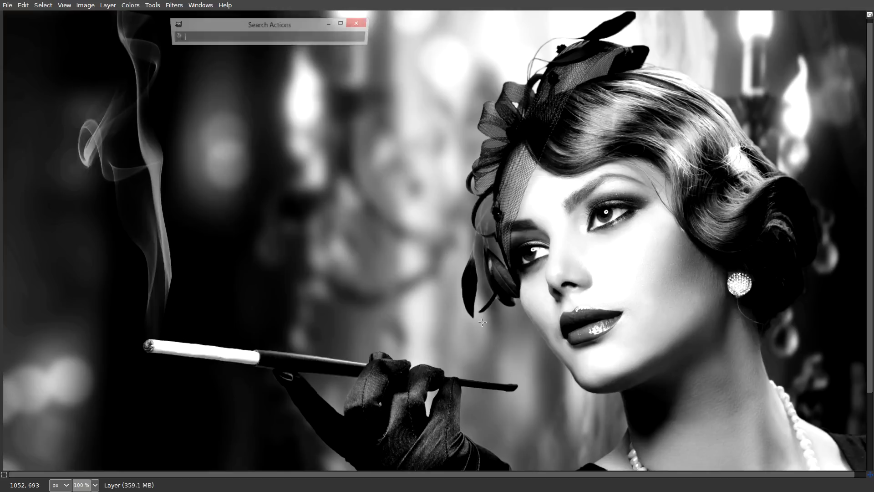
text(vignette)
key(Return)
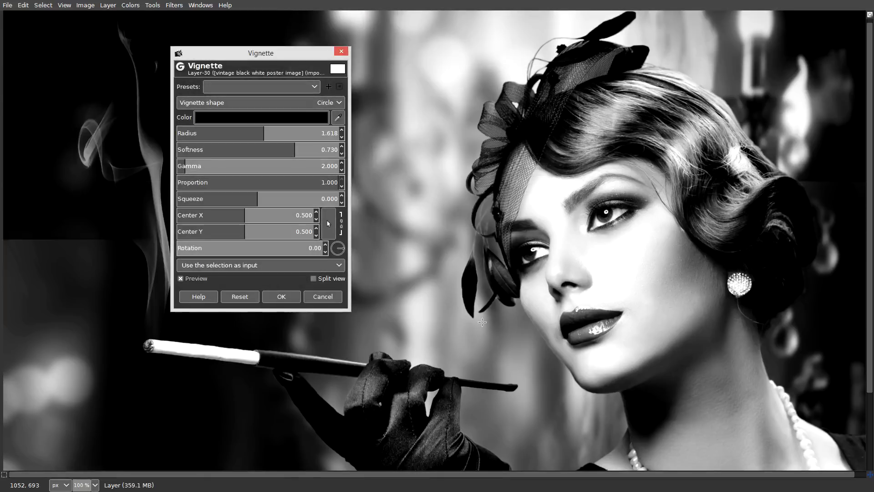
middle_click(648, 268)
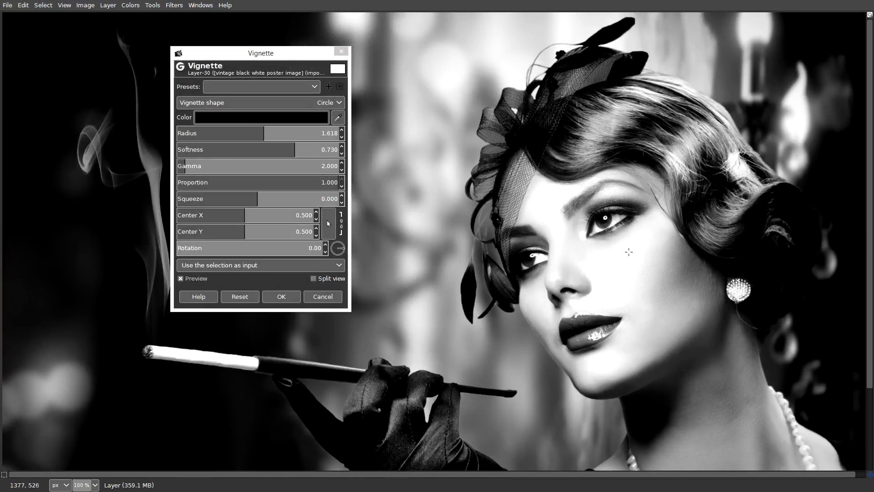
scroll(628, 251, down, 1)
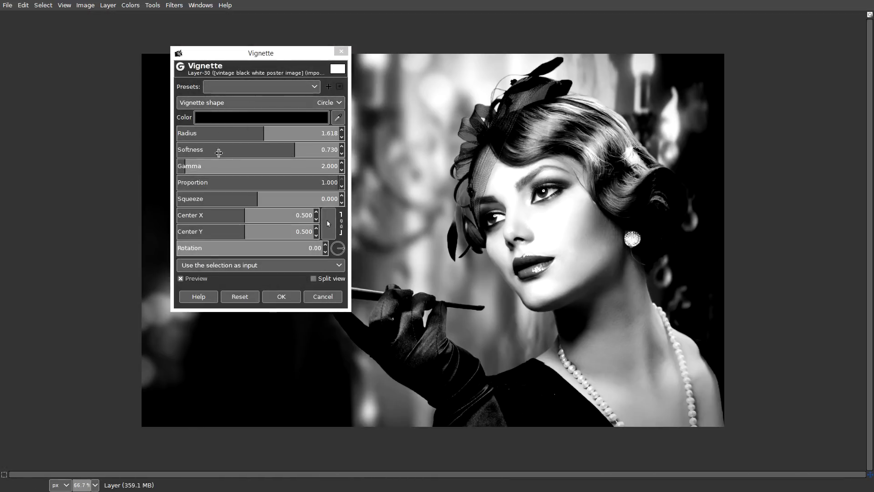
click(197, 280)
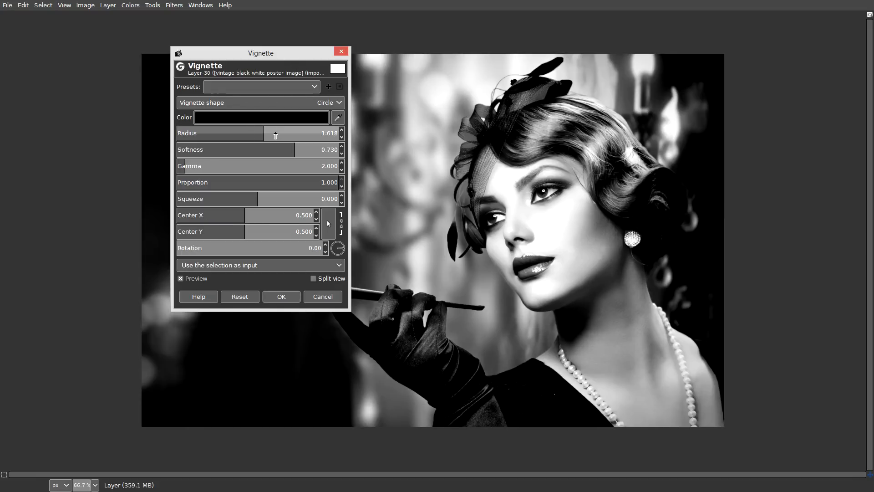
click(242, 296)
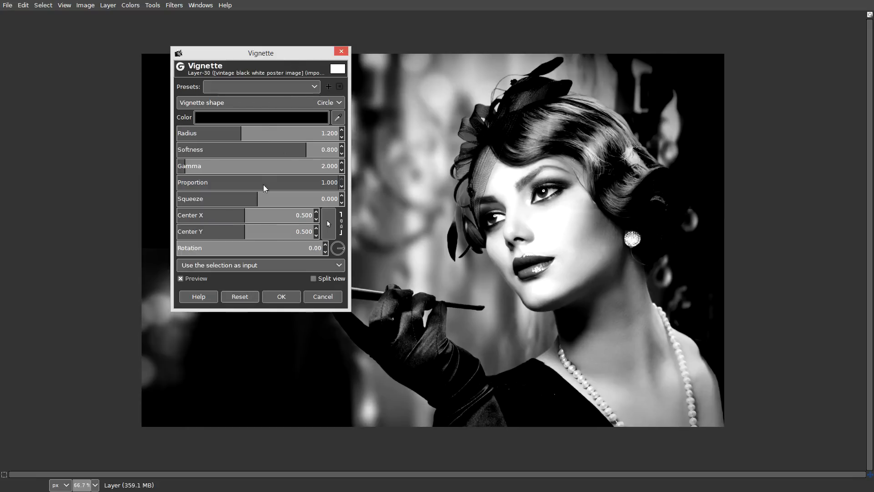
- Set the circular vignette's radius to 1.677 and softness to 0.713, and apply it to the white layer
click(255, 132)
drag(254, 132, 293, 149)
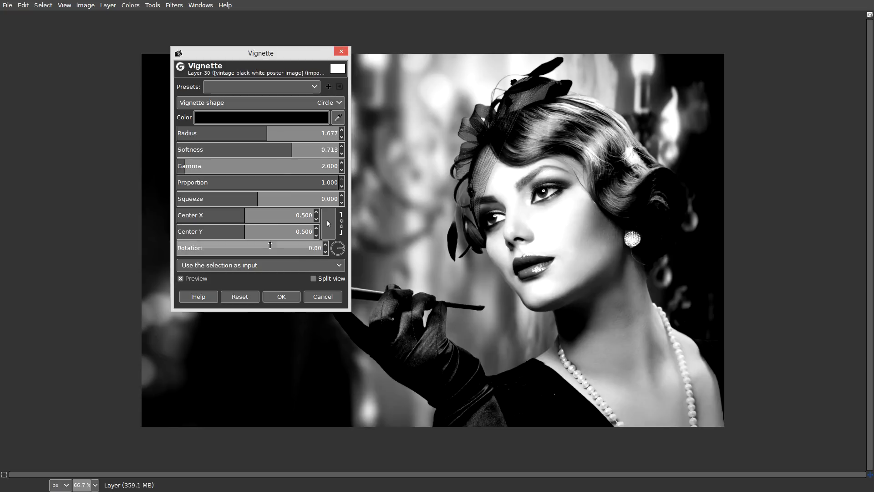
click(288, 300)
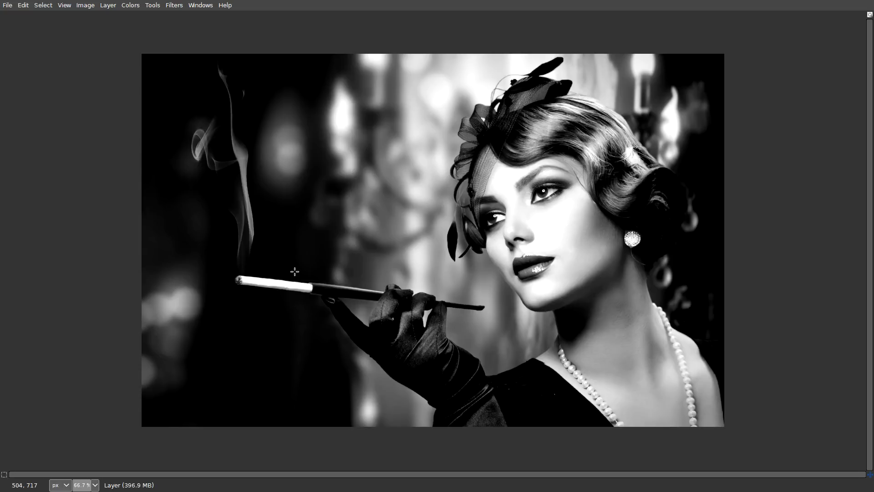
- Show the docks and toggle the visibility of the photo and vignette layers to examine the vignette's effect
key(Tab)
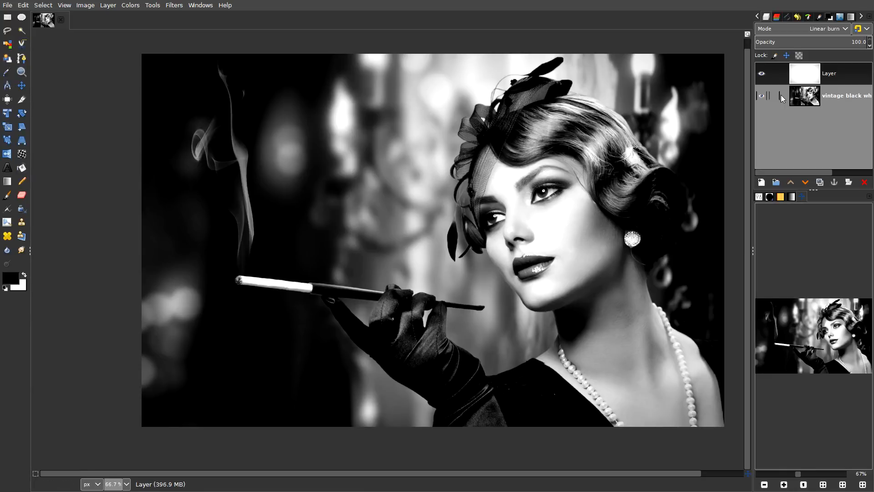
click(762, 95)
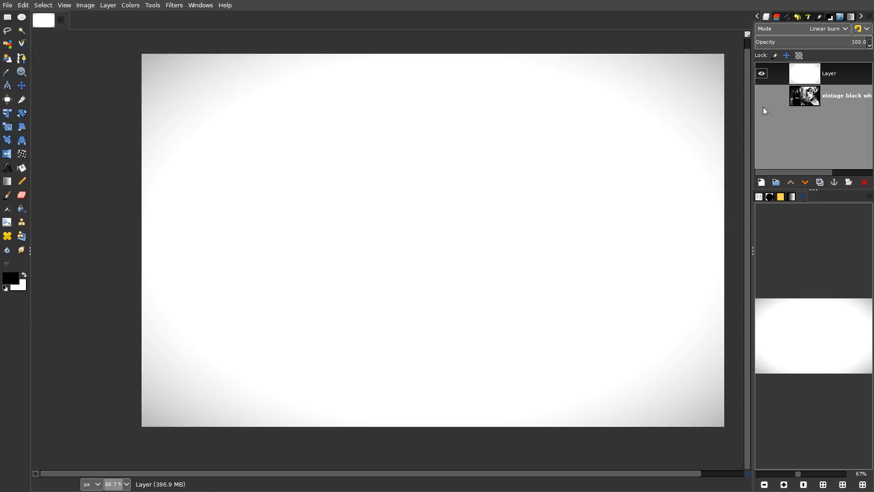
click(761, 96)
click(762, 73)
click(761, 74)
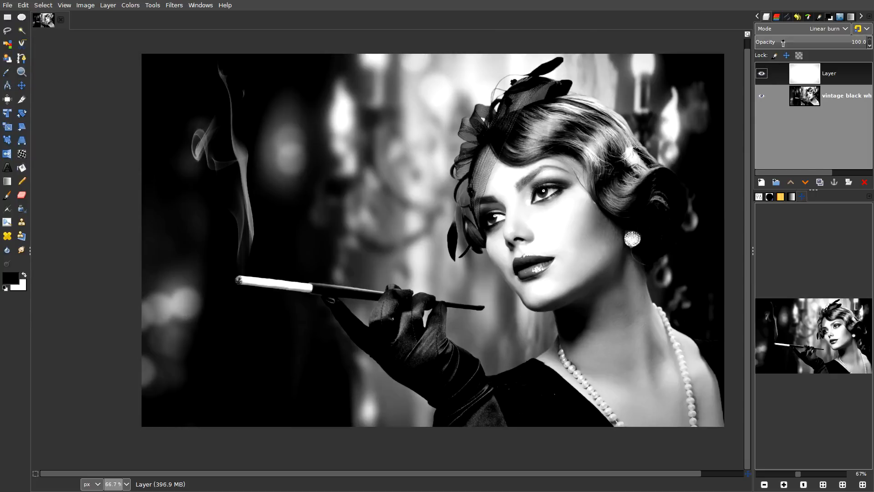
- Leave the vignette layer's opacity at 100, merge it down into the photo layer and hide the docks
click(809, 40)
drag(802, 43, 867, 40)
right_click(849, 75)
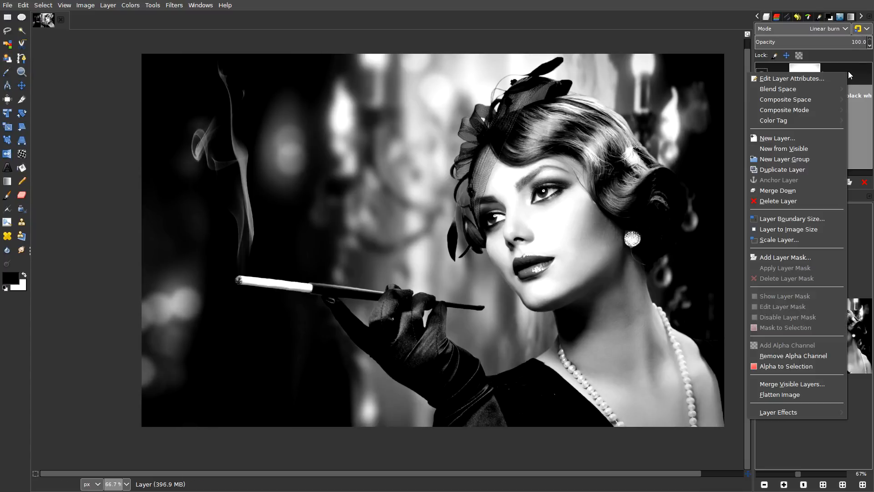
click(786, 194)
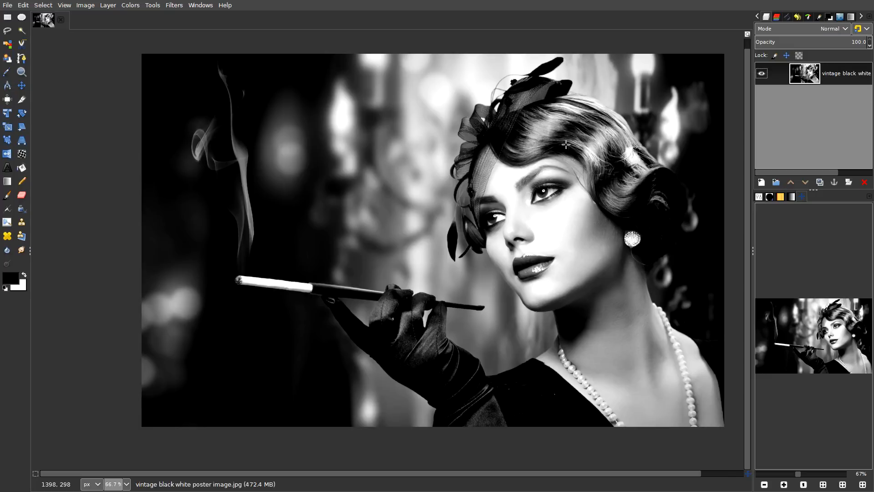
key(Tab)
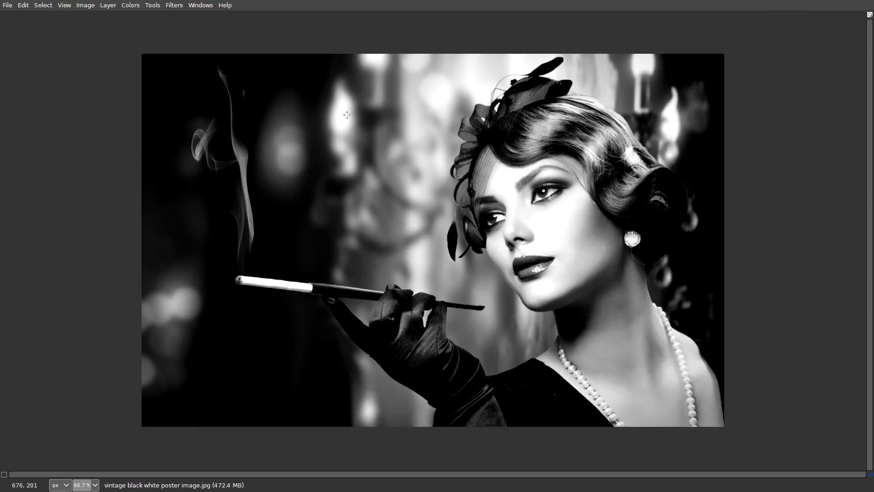
- Open G'MIC-Qt on the photo and examine the Add grain film emulation effect by toggling its preview
key(1)
drag(254, 112, 188, 75)
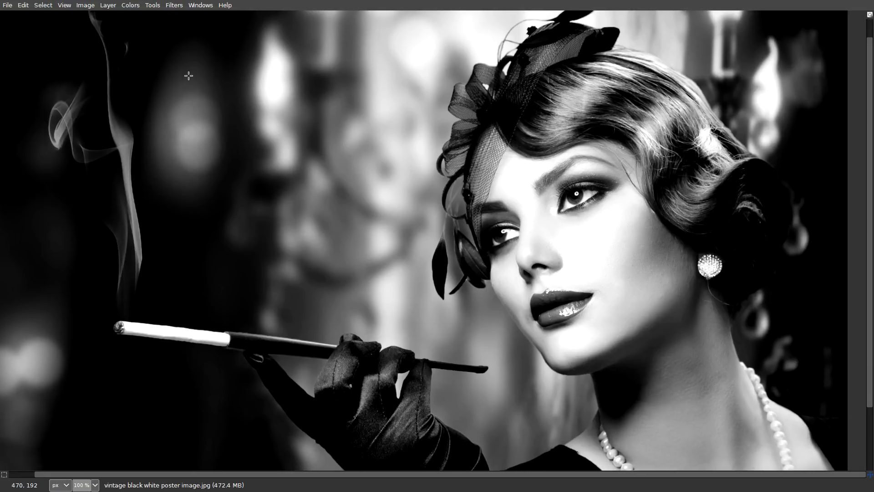
key(slash)
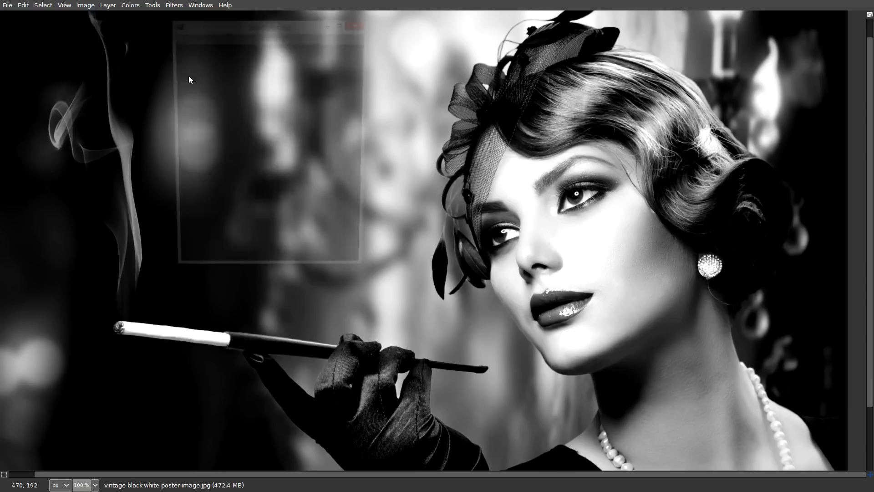
text(GM)
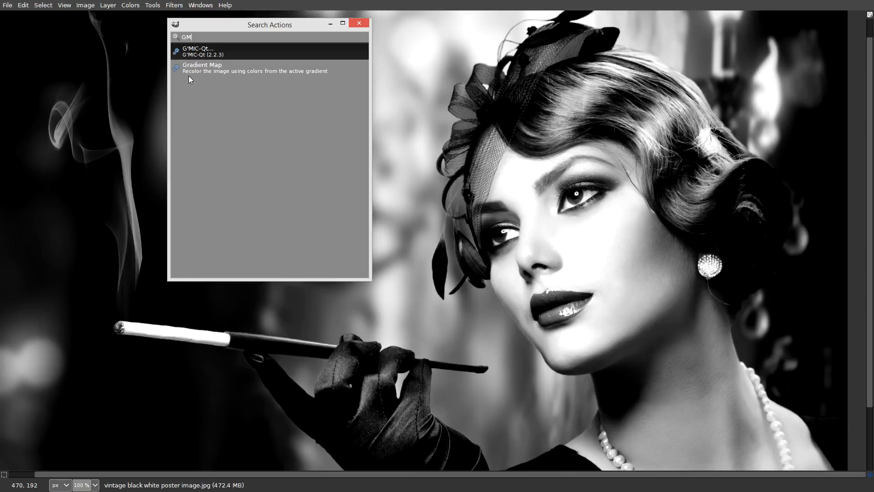
key(Return)
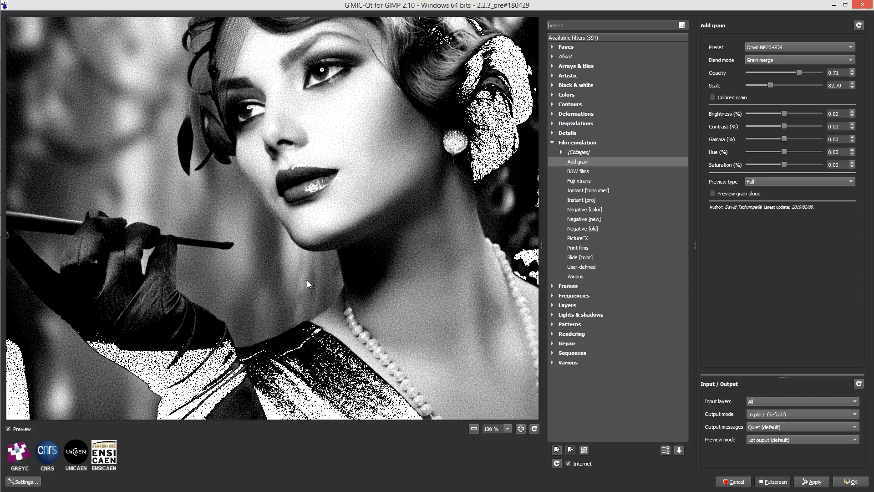
click(14, 430)
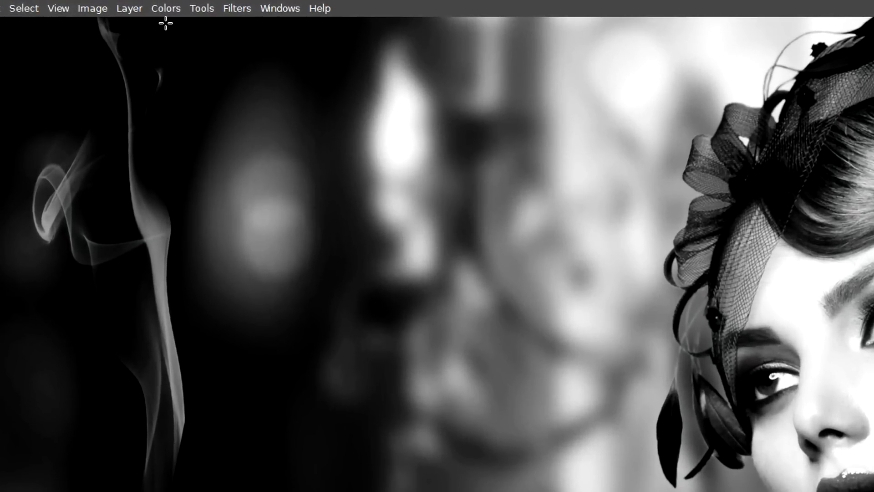
- Open Curves on the photo, examine the histogram in both curve modes, and close the dialog keeping the straight curve
click(151, 10)
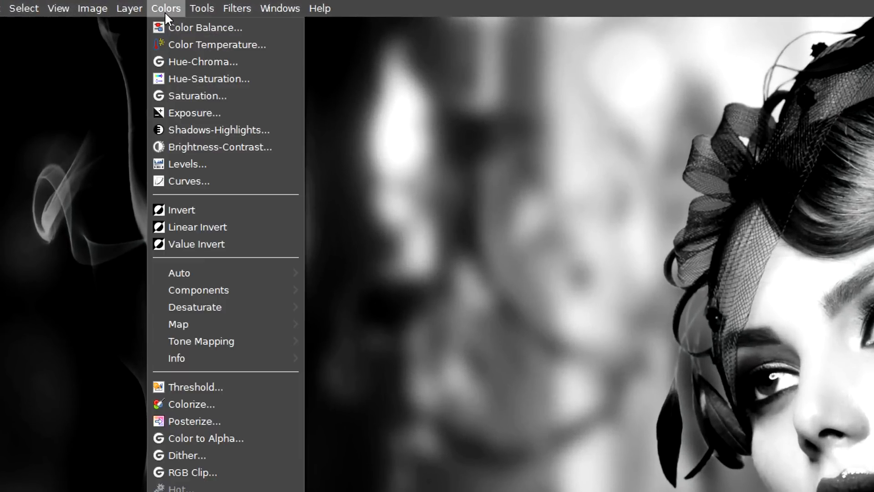
click(175, 181)
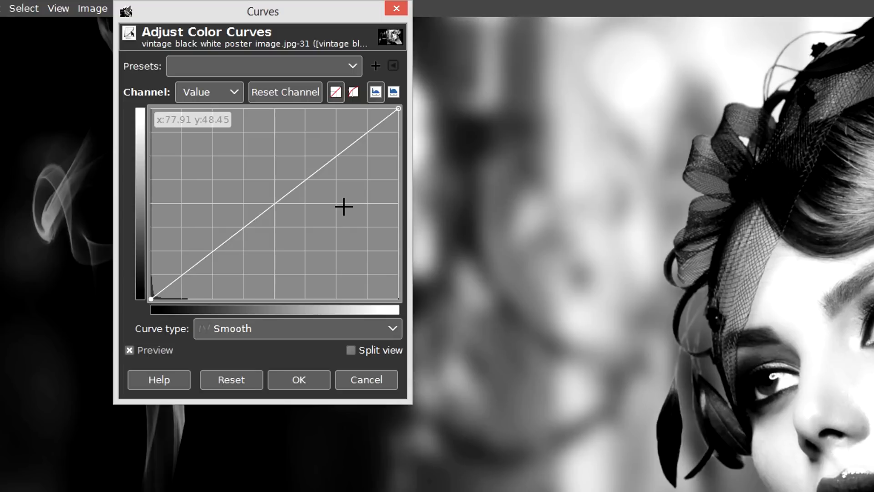
drag(335, 21, 519, 98)
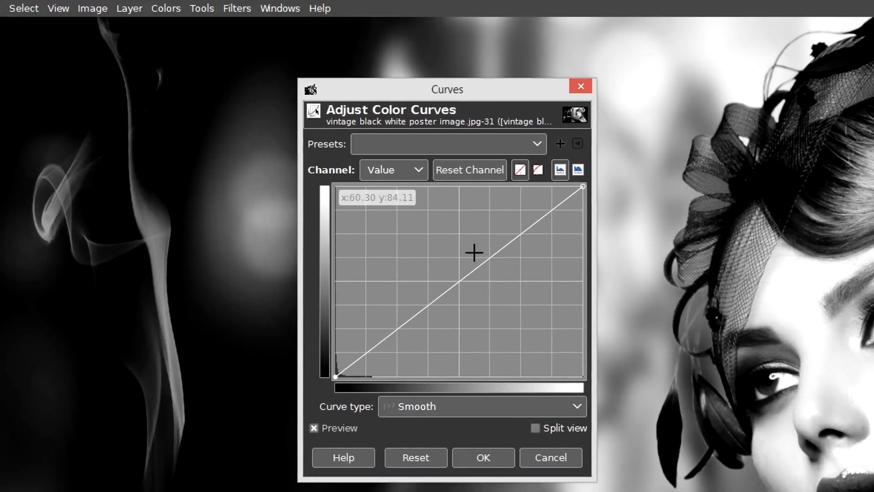
click(420, 456)
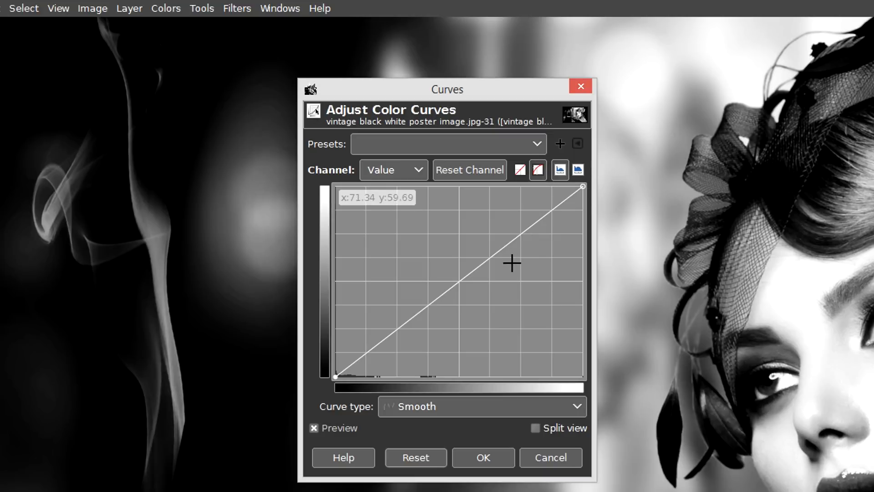
click(523, 170)
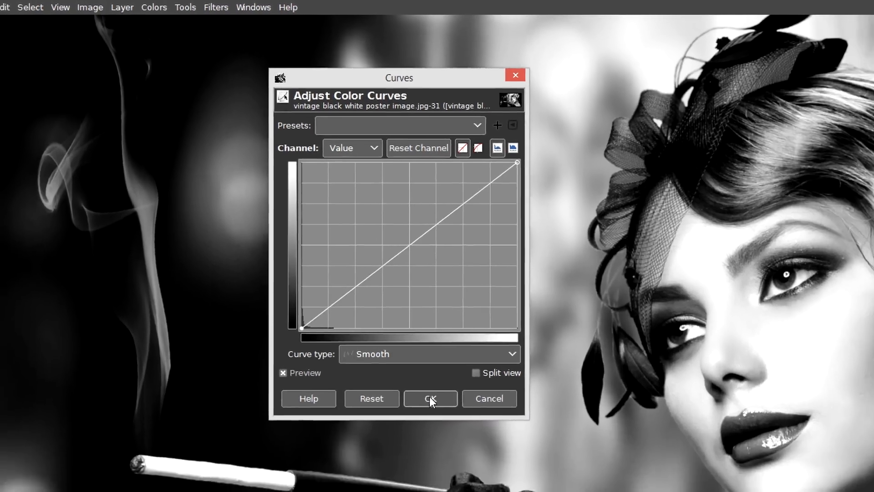
click(488, 458)
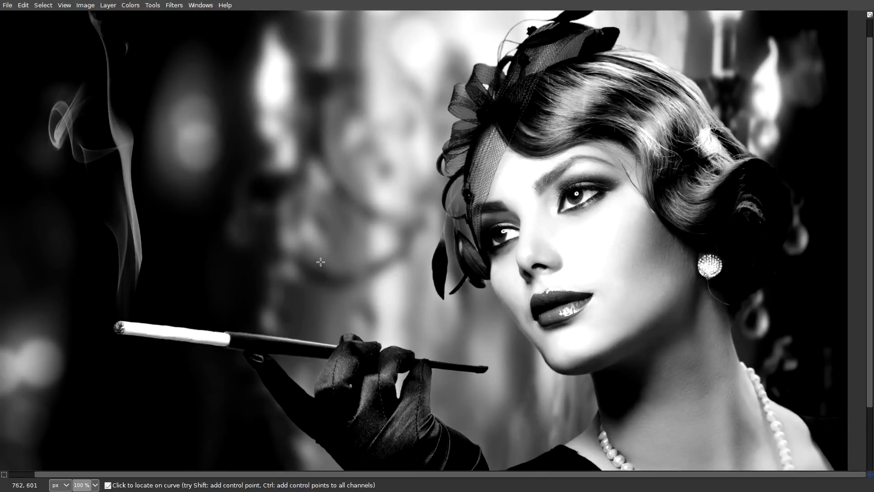
- Open G'MIC-Qt, search for "SHARP" and choose the Sharpen [octave sharpening] filter under Details
key(slash)
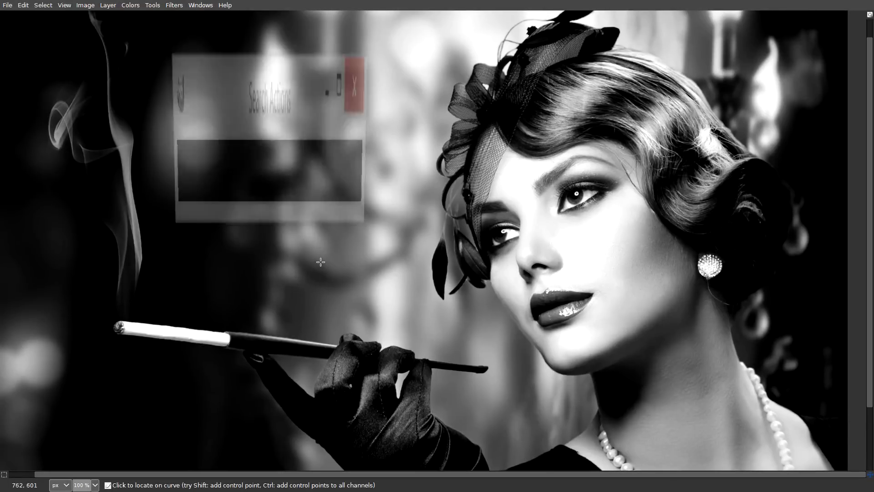
text(GM)
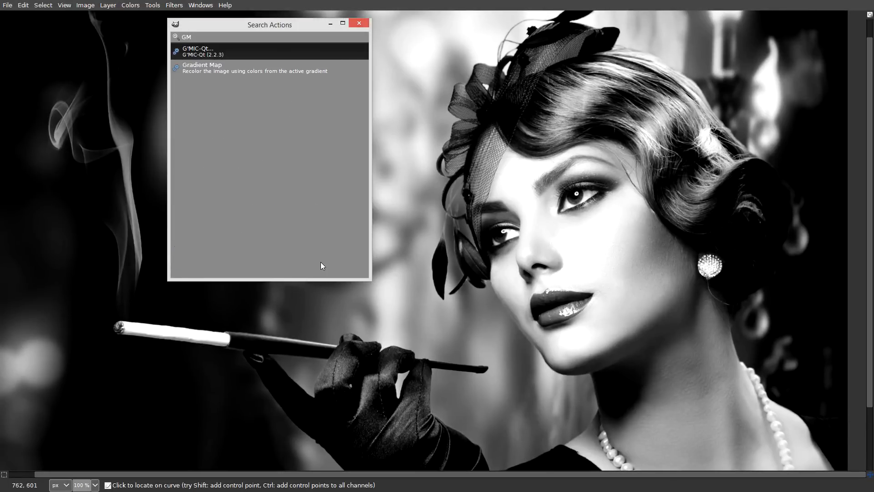
key(Return)
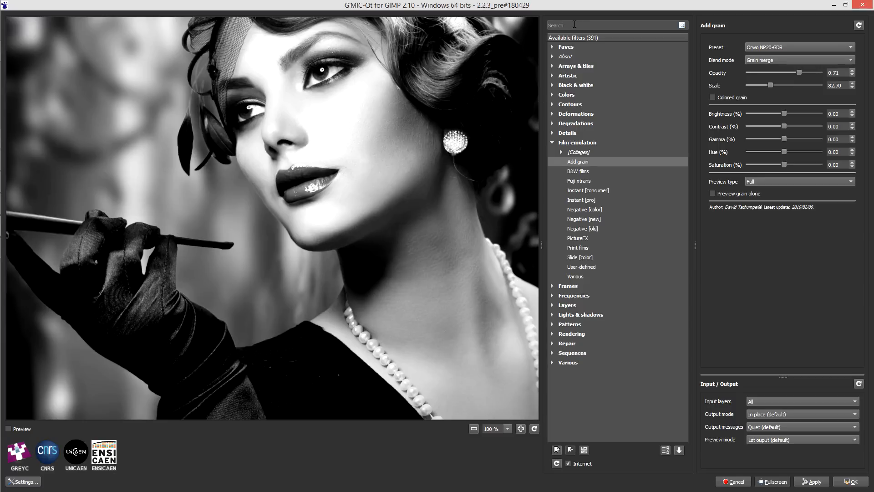
text(AR)
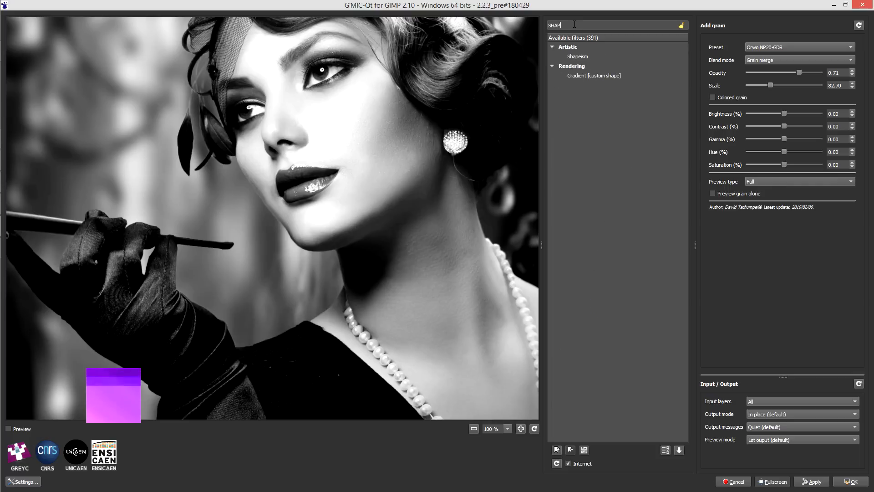
text(P)
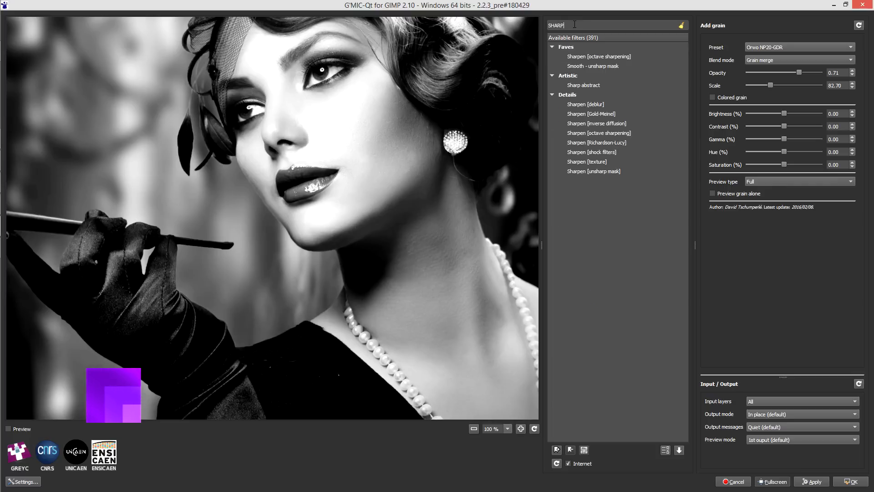
click(587, 133)
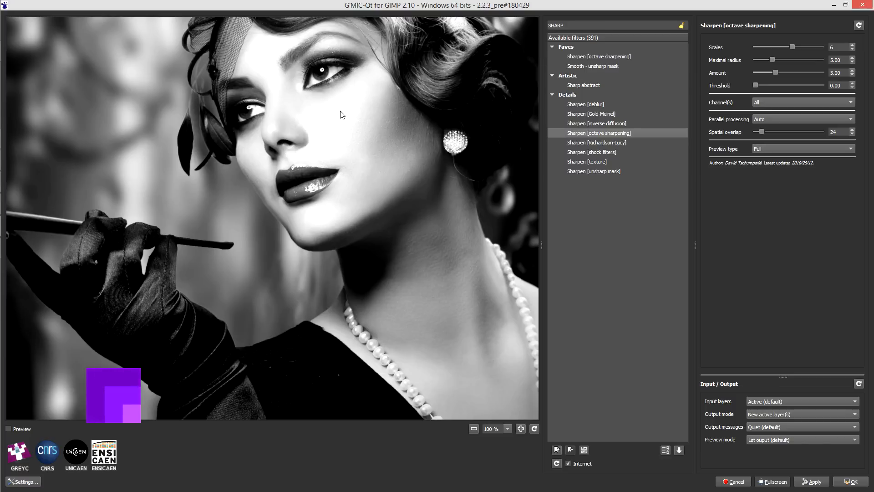
- Turn on the preview, inspect the octave sharpening on the face and hair, and apply it while keeping G'MIC-Qt open
click(18, 428)
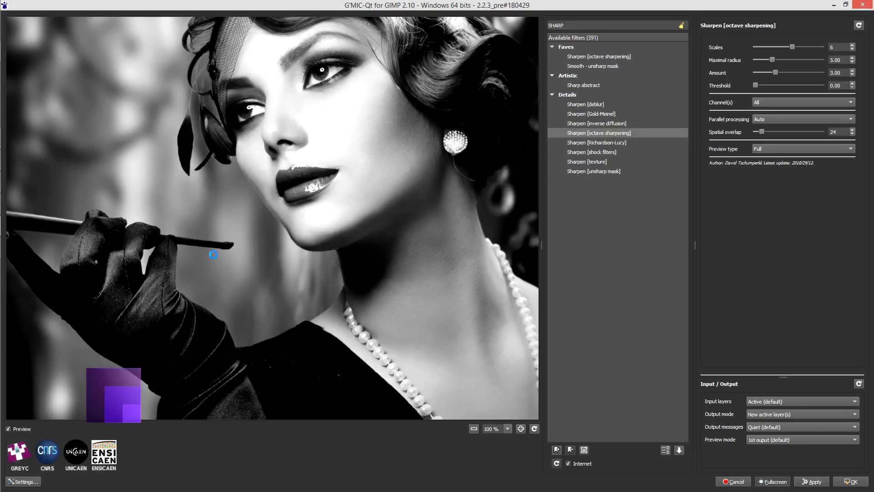
drag(352, 152, 351, 245)
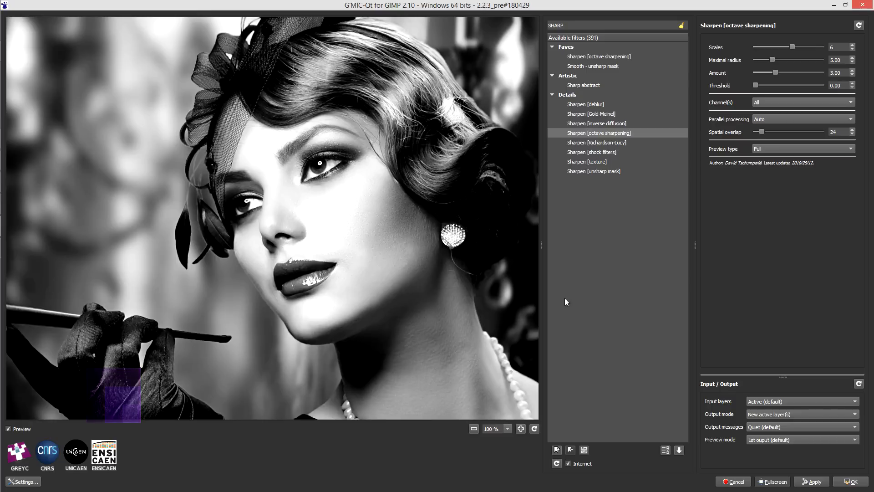
click(810, 481)
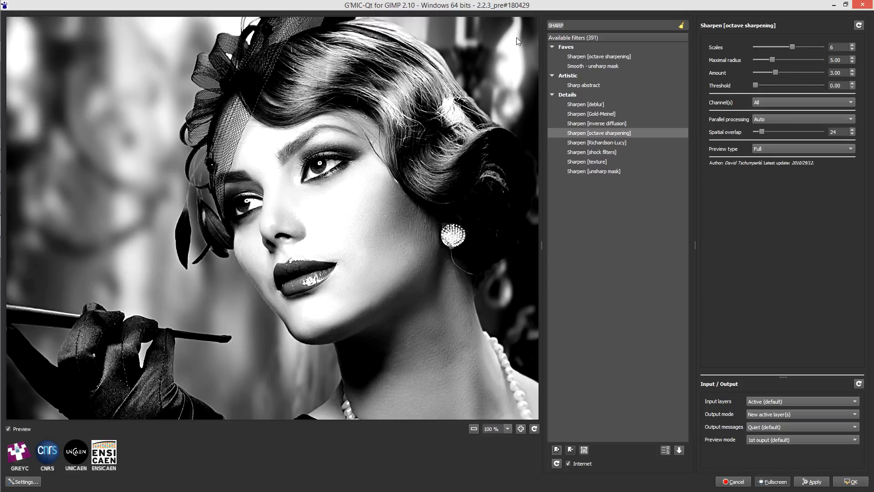
- Find the Add grain film emulation filter by searching for "GRAIN" and set its opacity to 0.65
key(BackSpace)
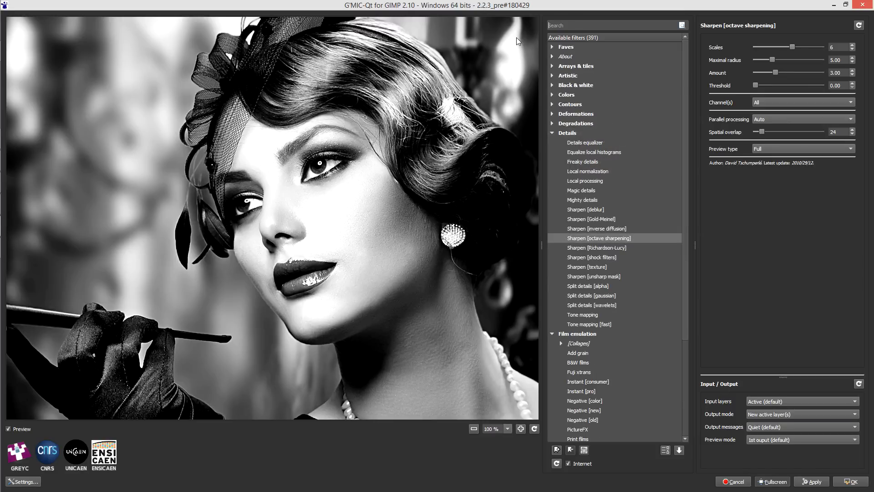
text(GRAIN)
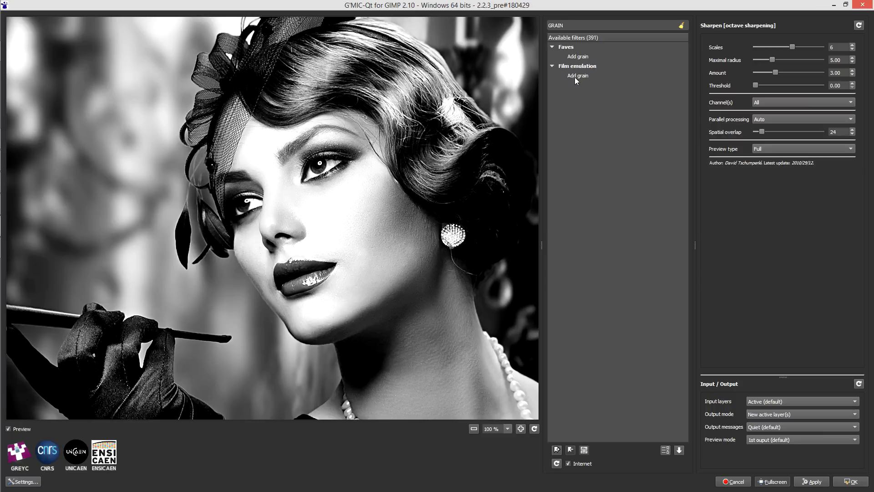
click(577, 76)
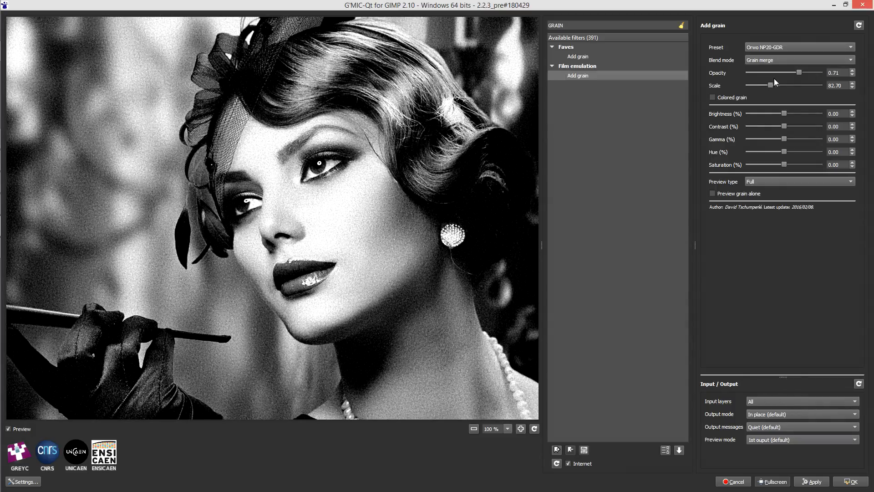
click(829, 73)
text(0.65)
key(Tab)
key(Tab)
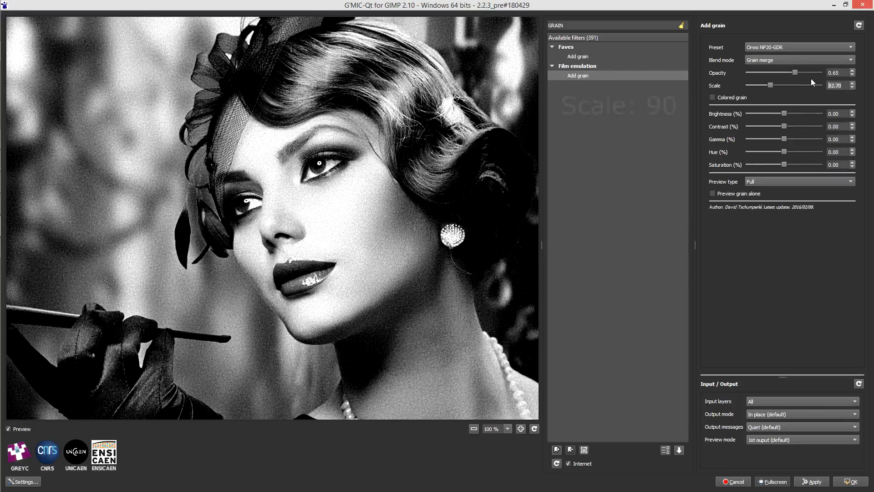
- Try to set the grain scale to .90, compare the preview on and off, and apply the grain to the photo
text(.90)
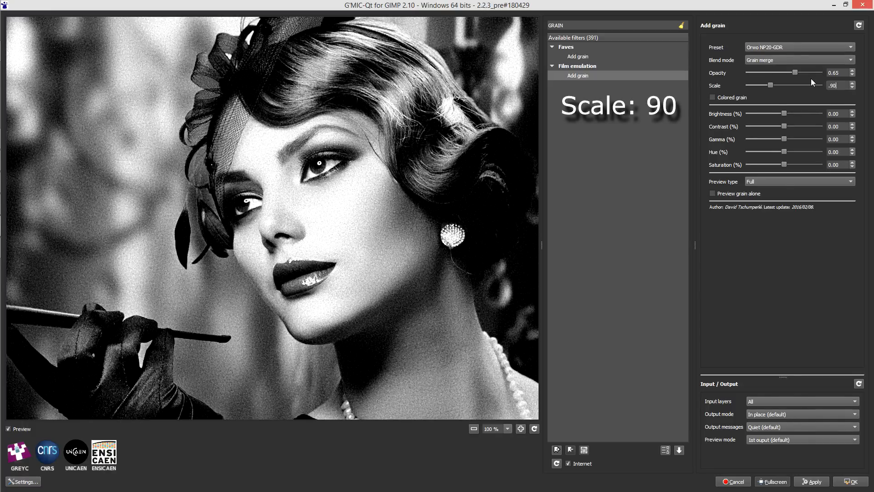
key(Tab)
click(14, 428)
click(15, 429)
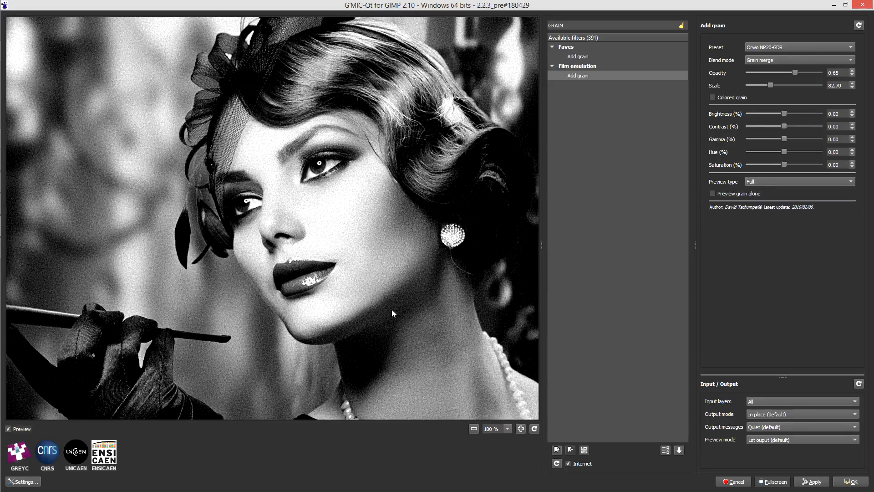
click(847, 481)
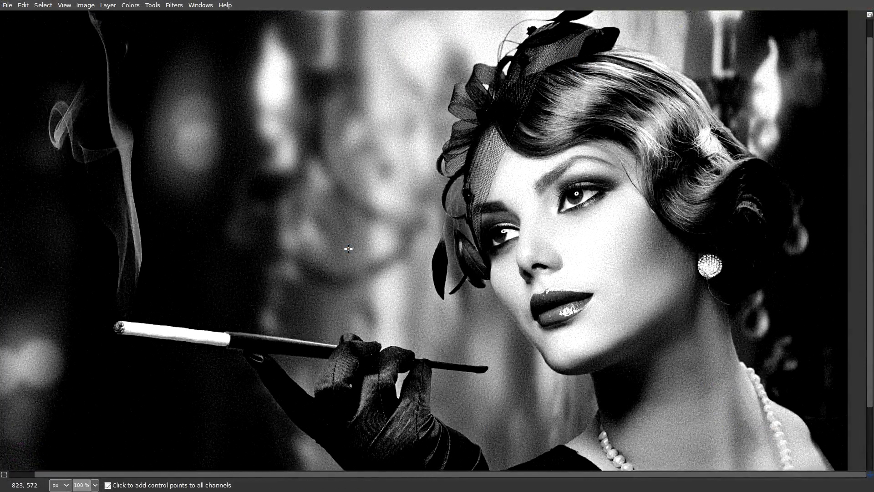
- Show the docks, duplicate the finished black-and-white image, and revert the first image to its single-layer colour photo
key(minus)
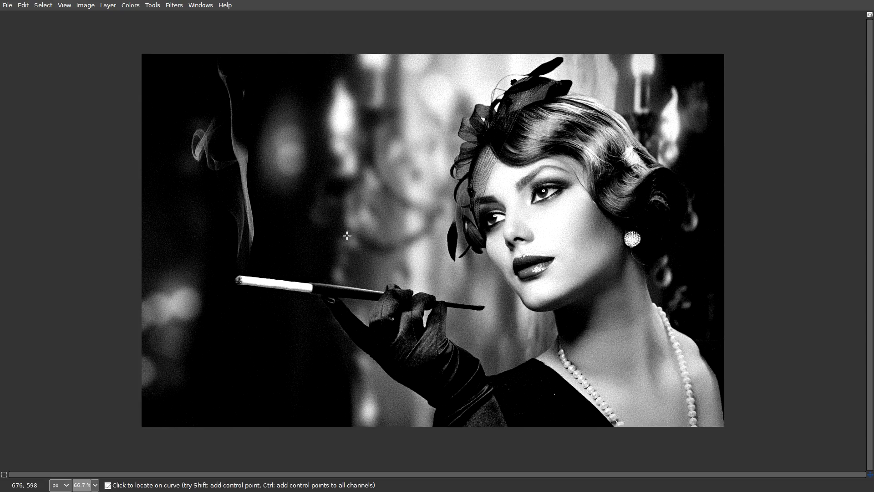
key(plus)
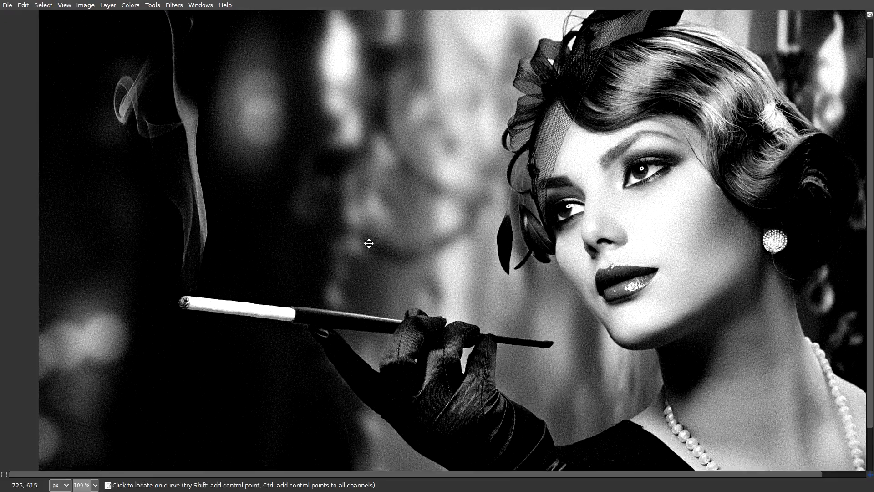
drag(369, 243, 297, 230)
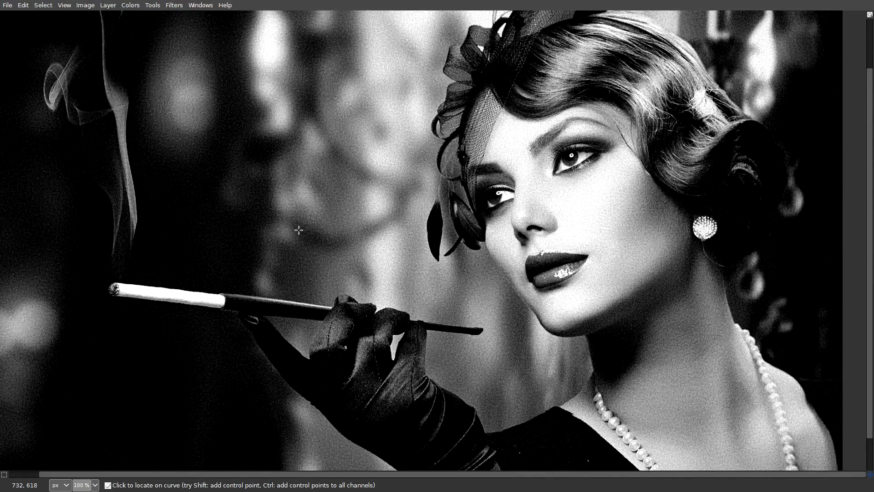
key(Tab)
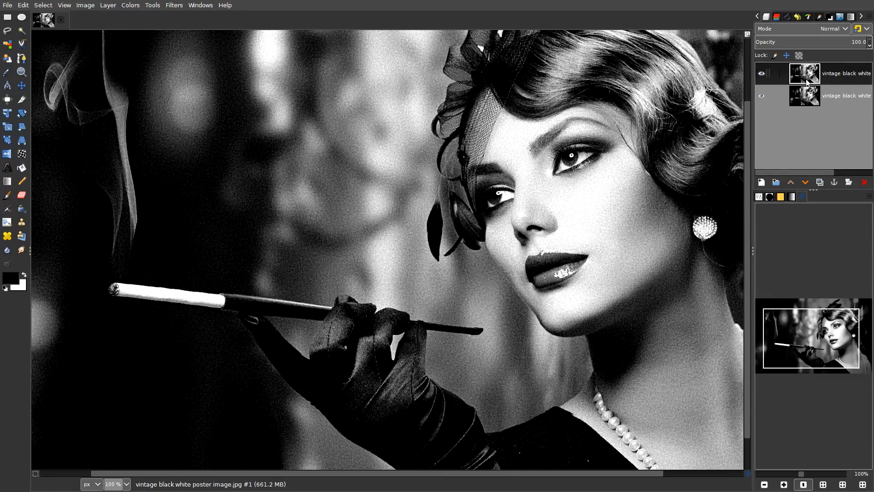
key(ctrl+d)
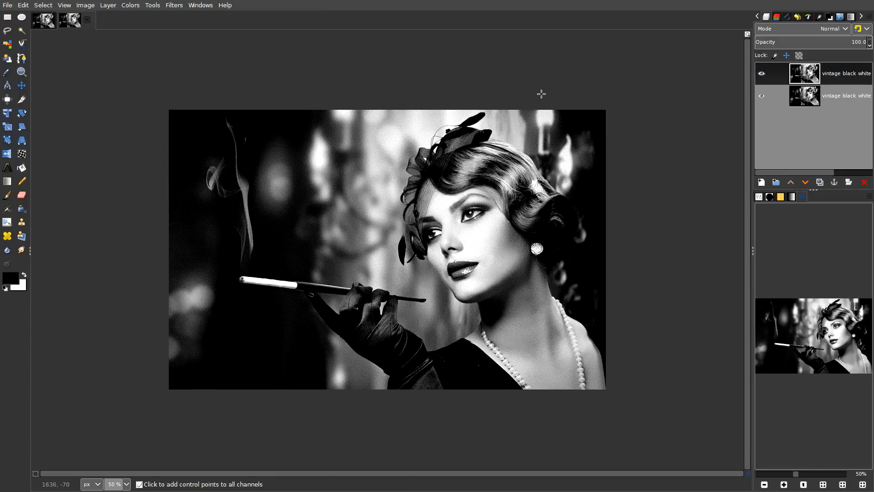
scroll(541, 93, up, 1)
click(43, 24)
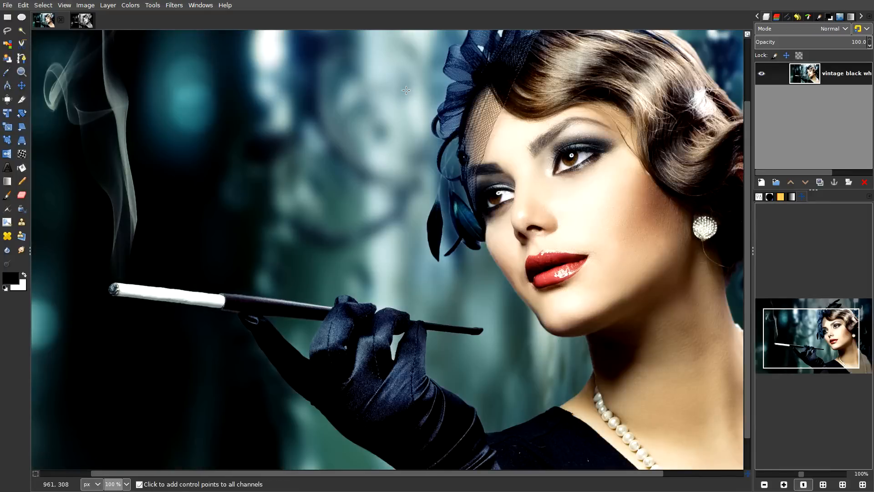
- Copy the entire black-and-white picture from the duplicate and paste it into the colour image as a new layer
click(89, 23)
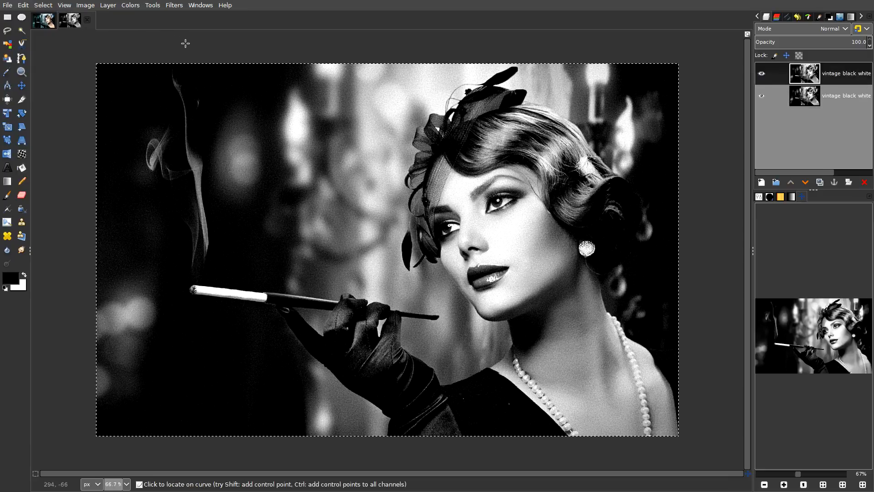
key(ctrl+c)
click(43, 21)
key(ctrl+v)
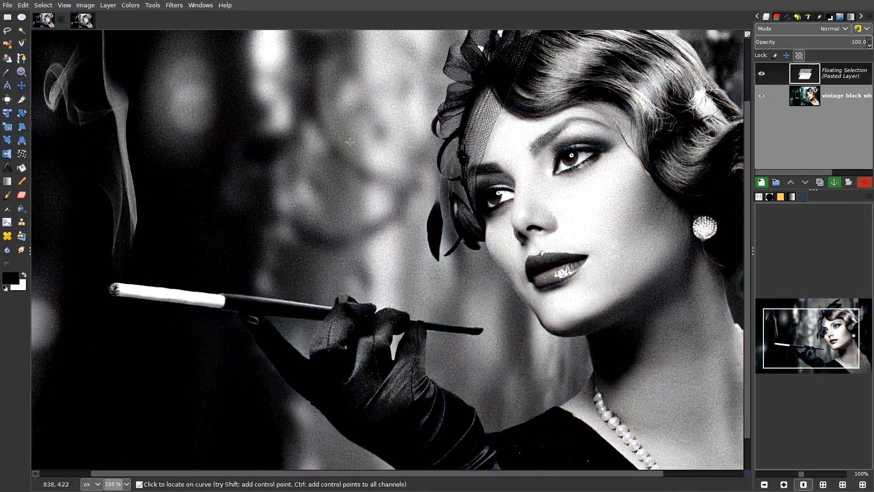
key(shift+ctrl+j)
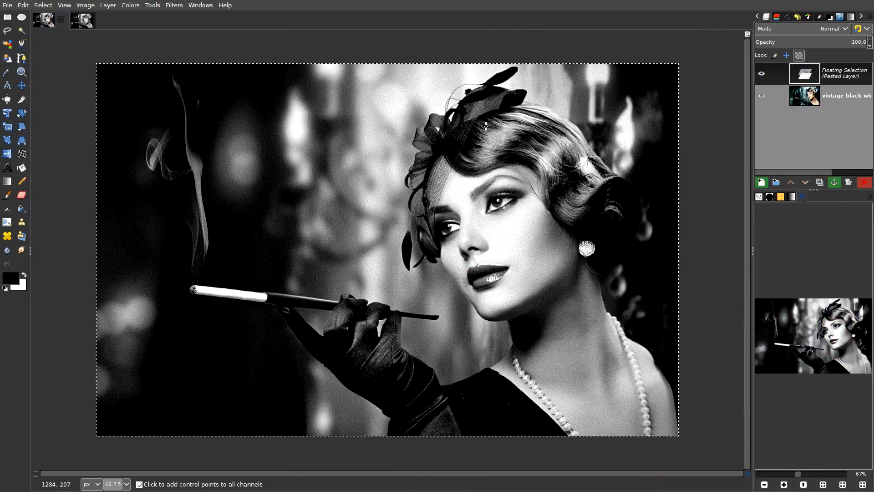
click(761, 182)
- Compare the poster with the colour original at 100% and full-image view by toggling the pasted layer's visibility
key(1)
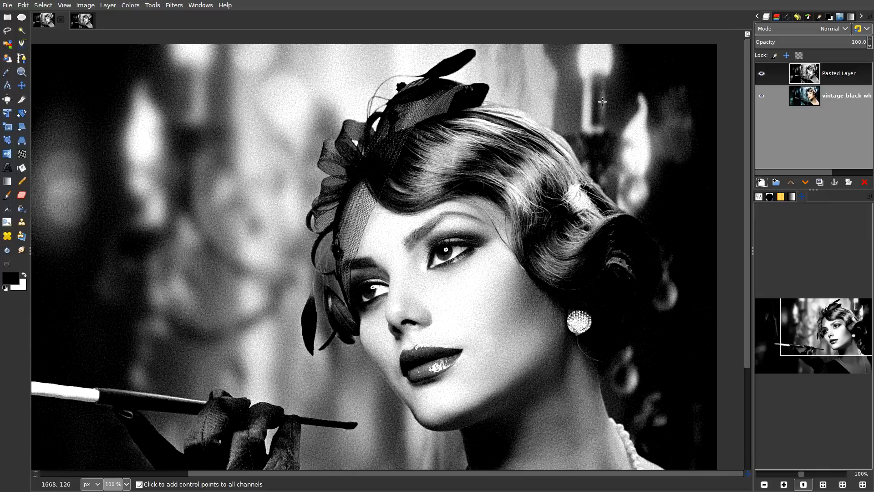
drag(577, 120, 621, 59)
key(Tab)
drag(627, 118, 724, 96)
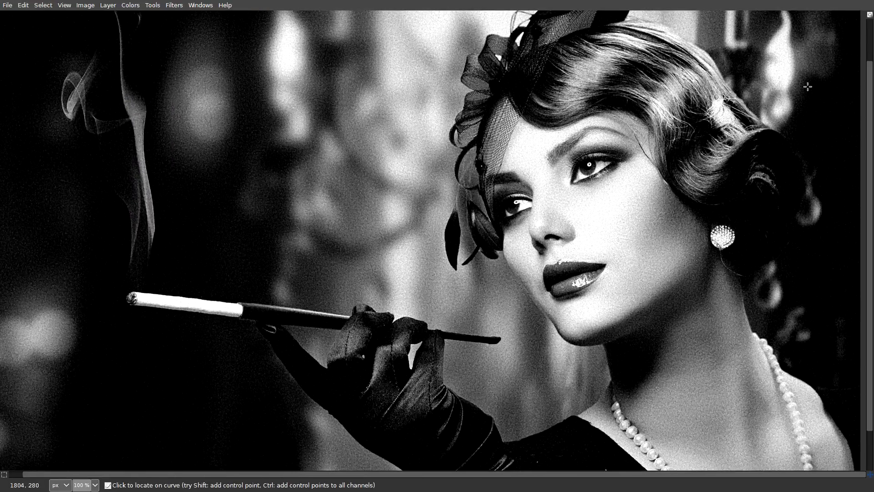
key(Tab)
click(761, 74)
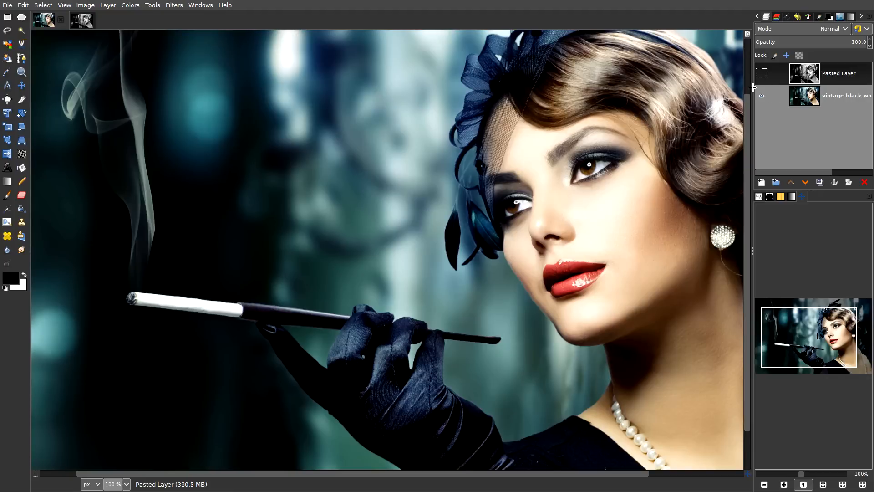
key(minus)
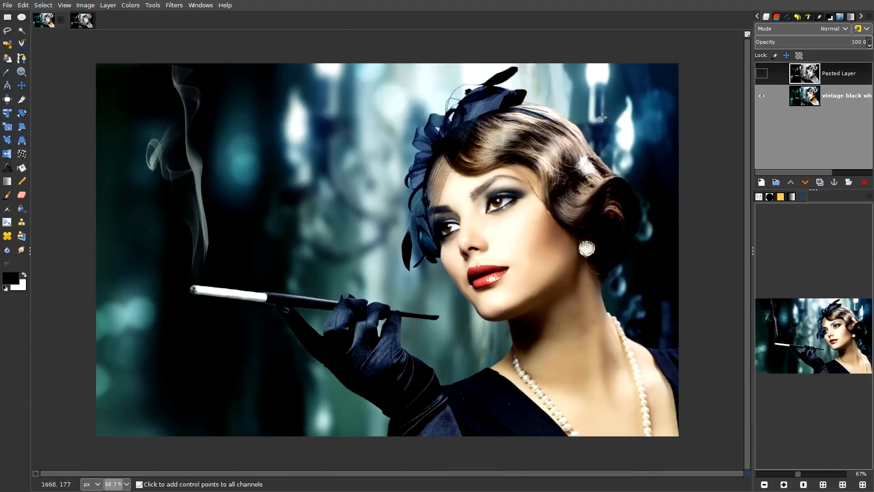
click(761, 74)
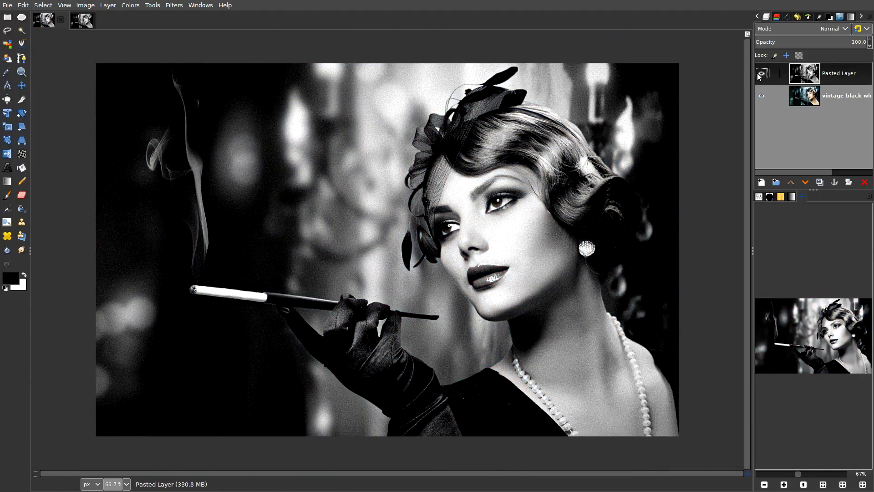
- Examine the background's smoothness and grain up close with the pasted layer hidden and shown, ending on the portrait at 100%
click(760, 74)
key(plus)
key(plus)
key(plus)
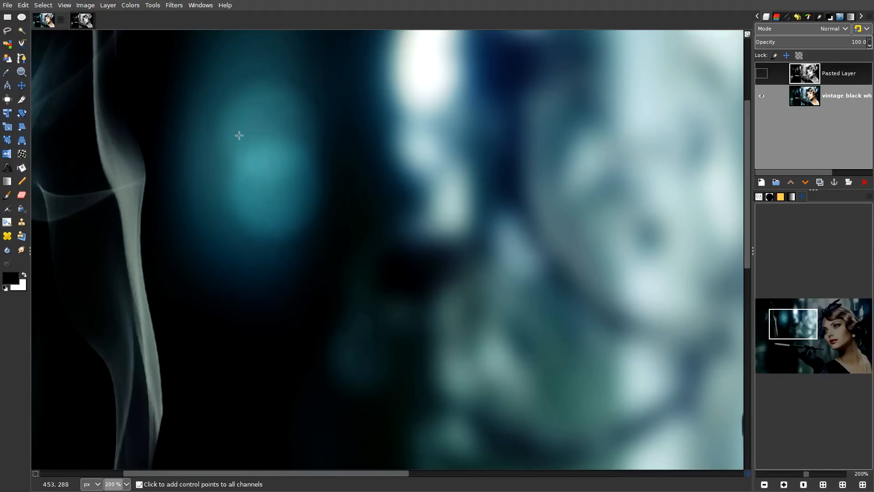
key(plus)
key(plus)
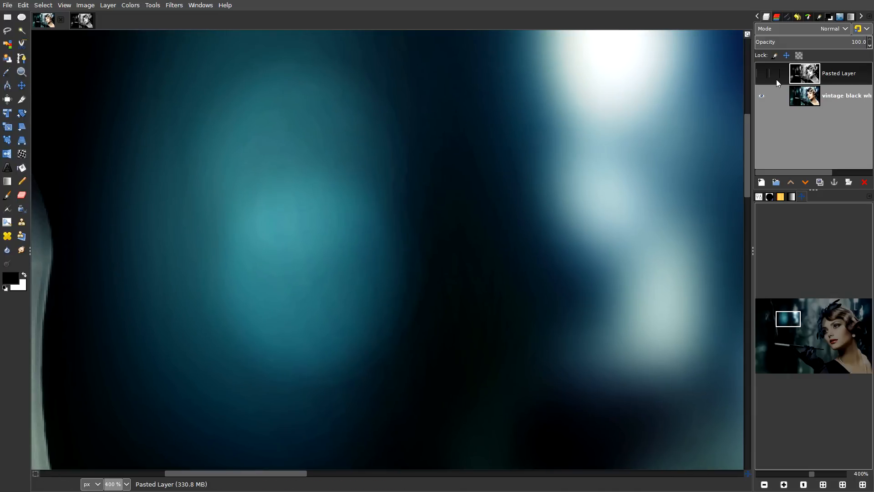
click(761, 73)
key(minus)
key(minus)
key(minus)
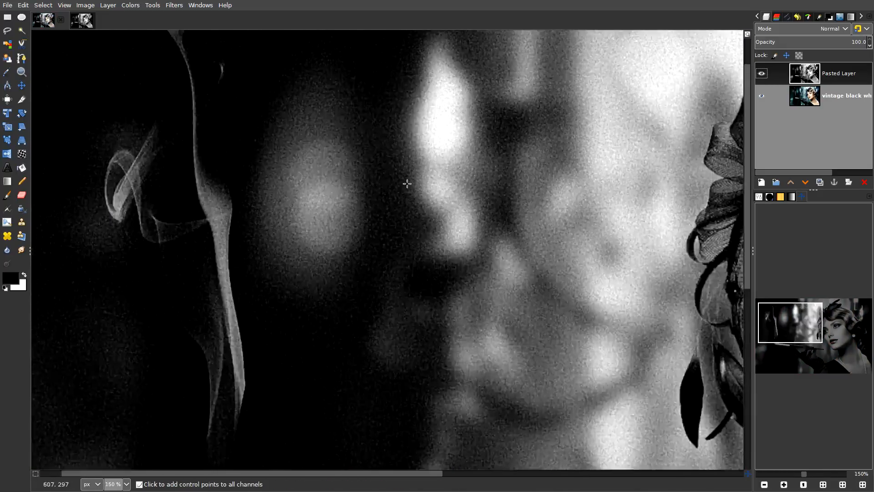
scroll(406, 183, down, 1)
drag(407, 184, 317, 164)
drag(416, 189, 412, 174)
scroll(407, 175, down, 1)
drag(455, 241, 344, 164)
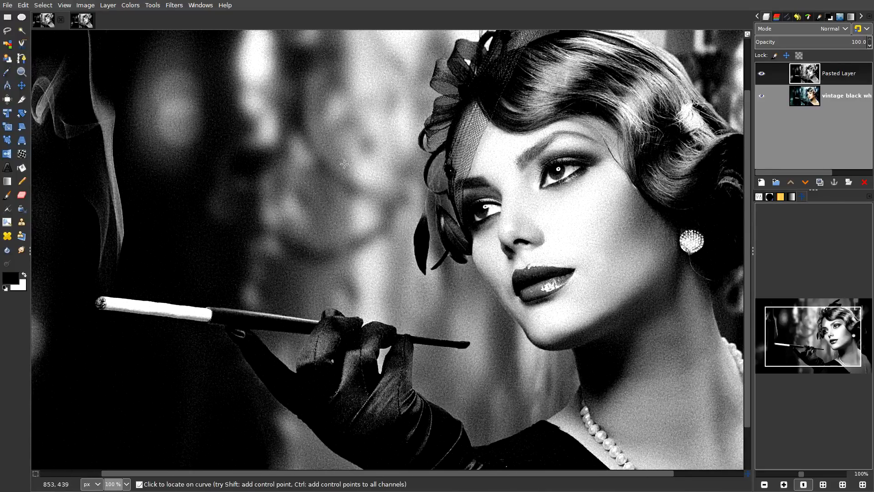